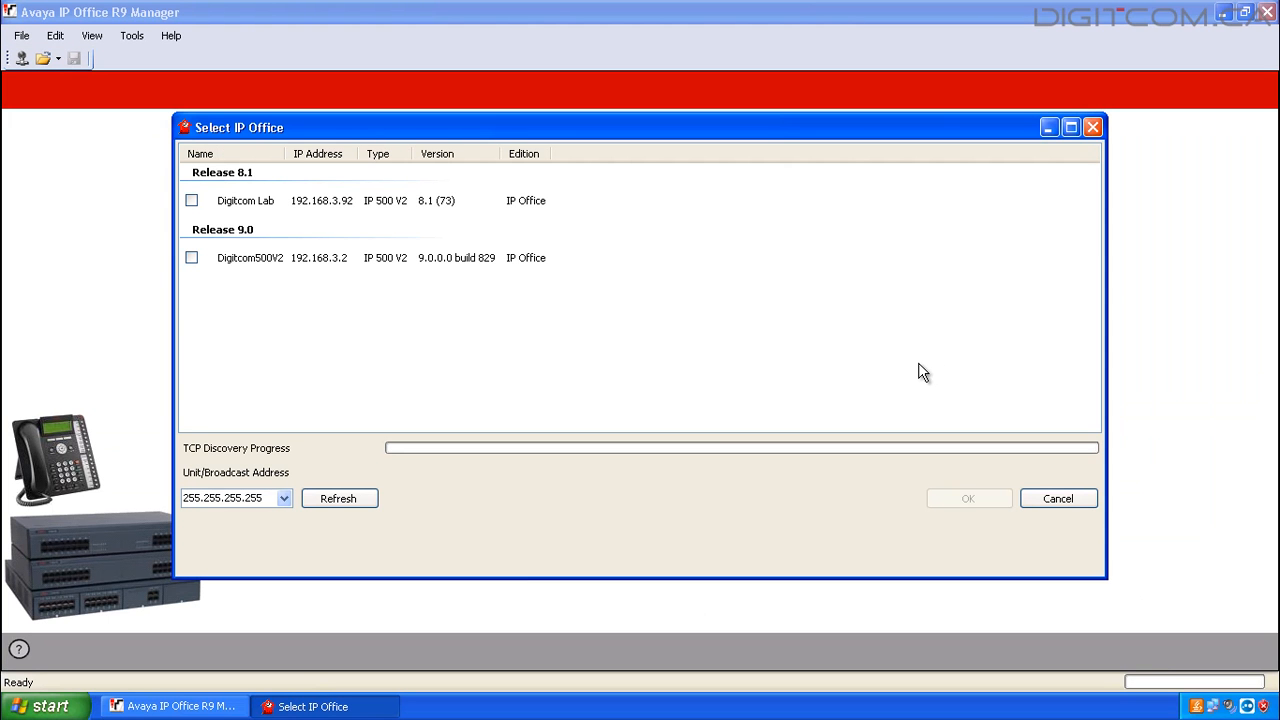
# Select the Digitcom Lab system and log in with the prefilled service user name, entering the service user password
pyautogui.click(192, 201)
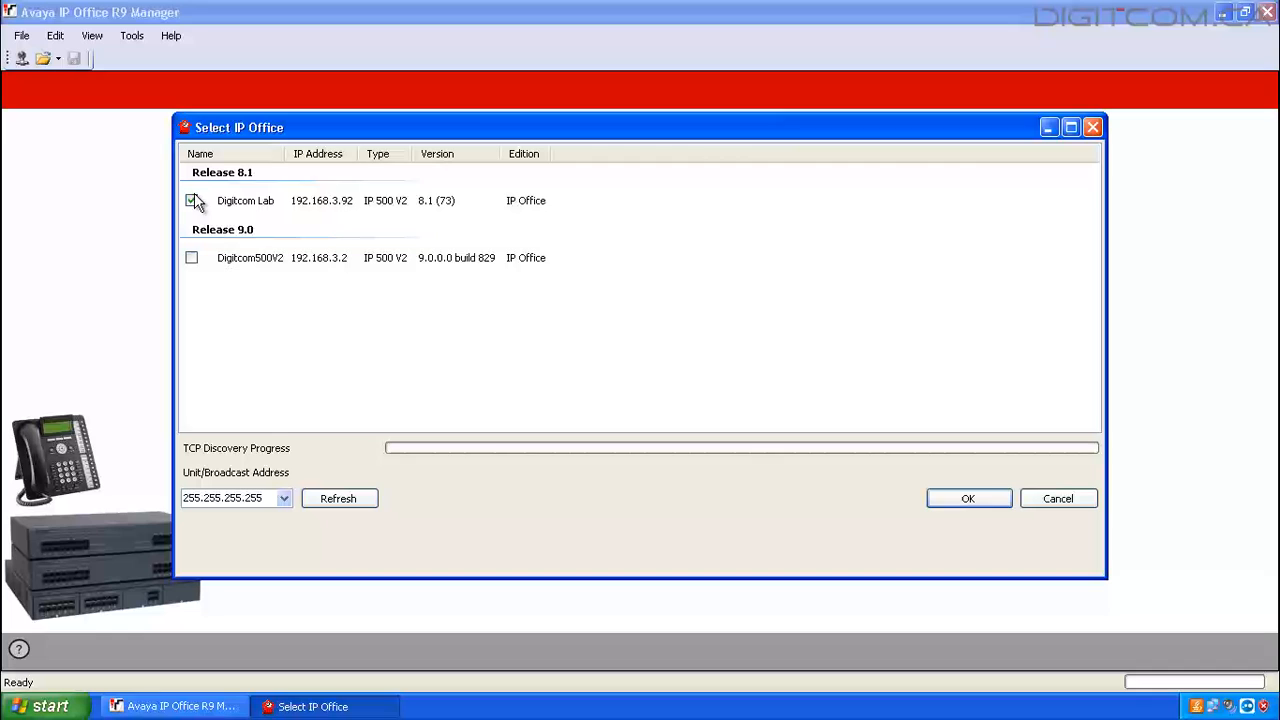
pyautogui.click(960, 500)
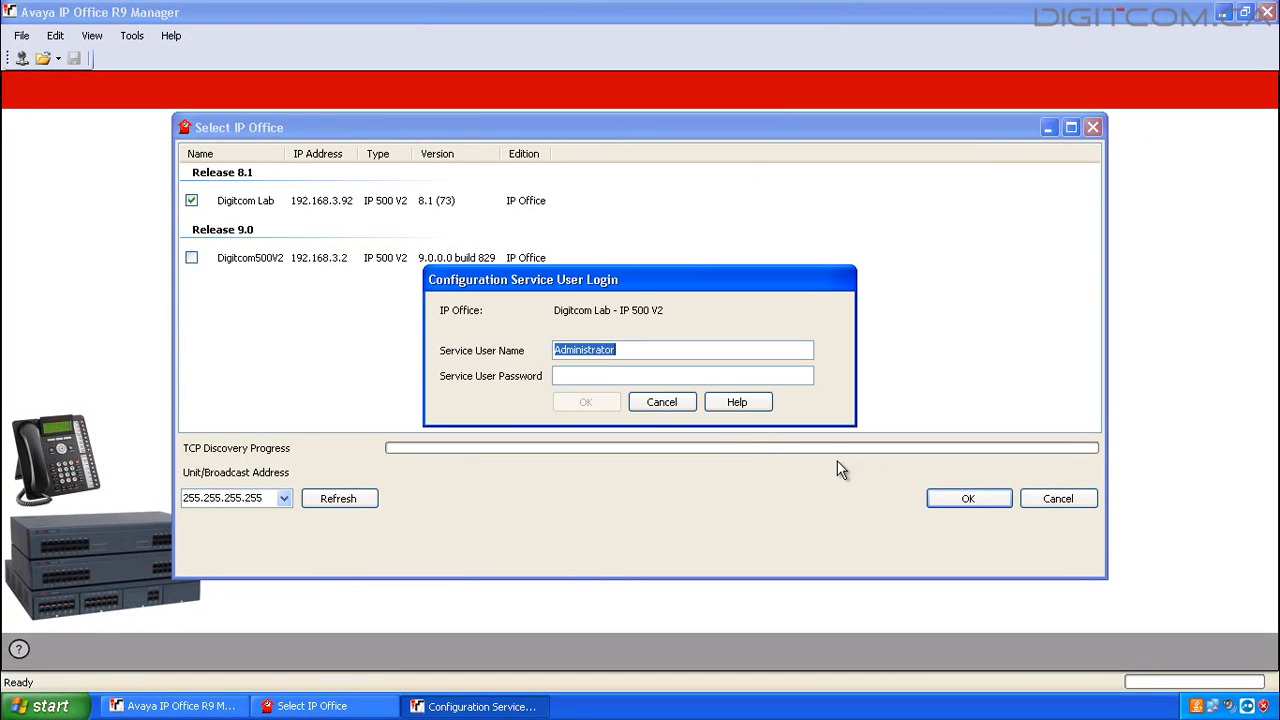
pyautogui.rightClick(589, 357)
pyautogui.click(594, 401)
pyautogui.rightClick(594, 377)
pyautogui.click(651, 444)
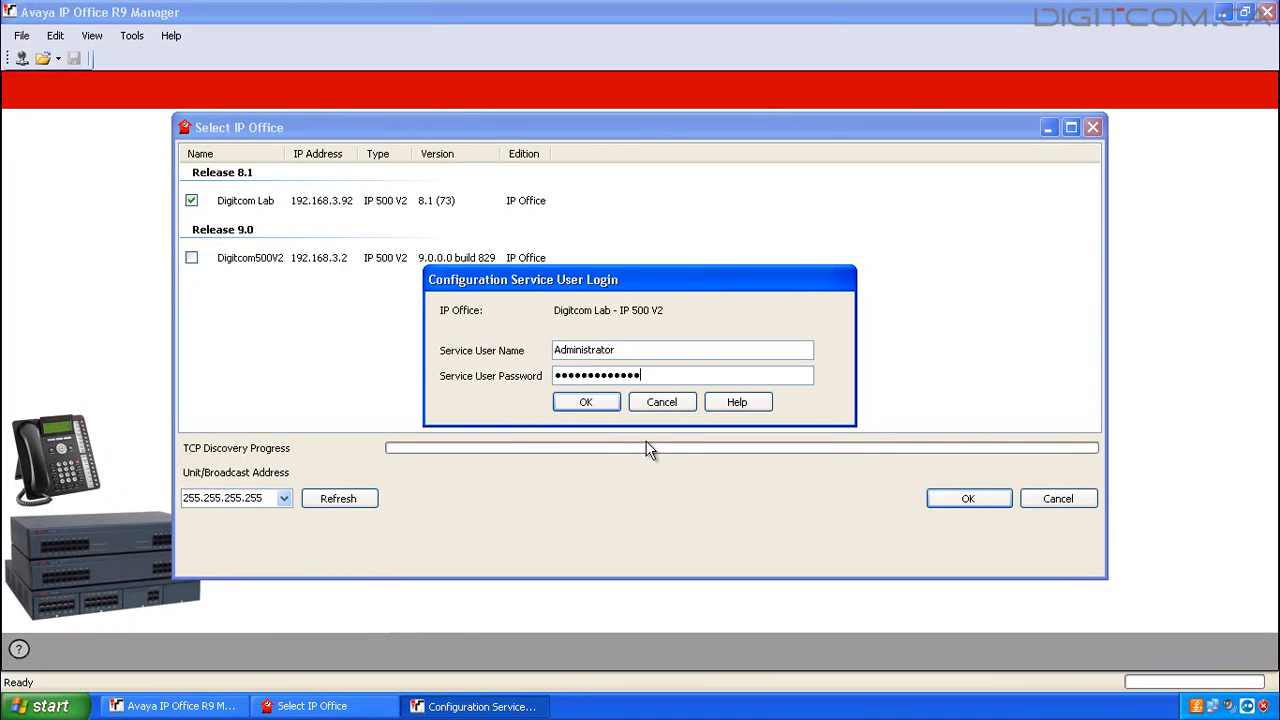
pyautogui.click(586, 403)
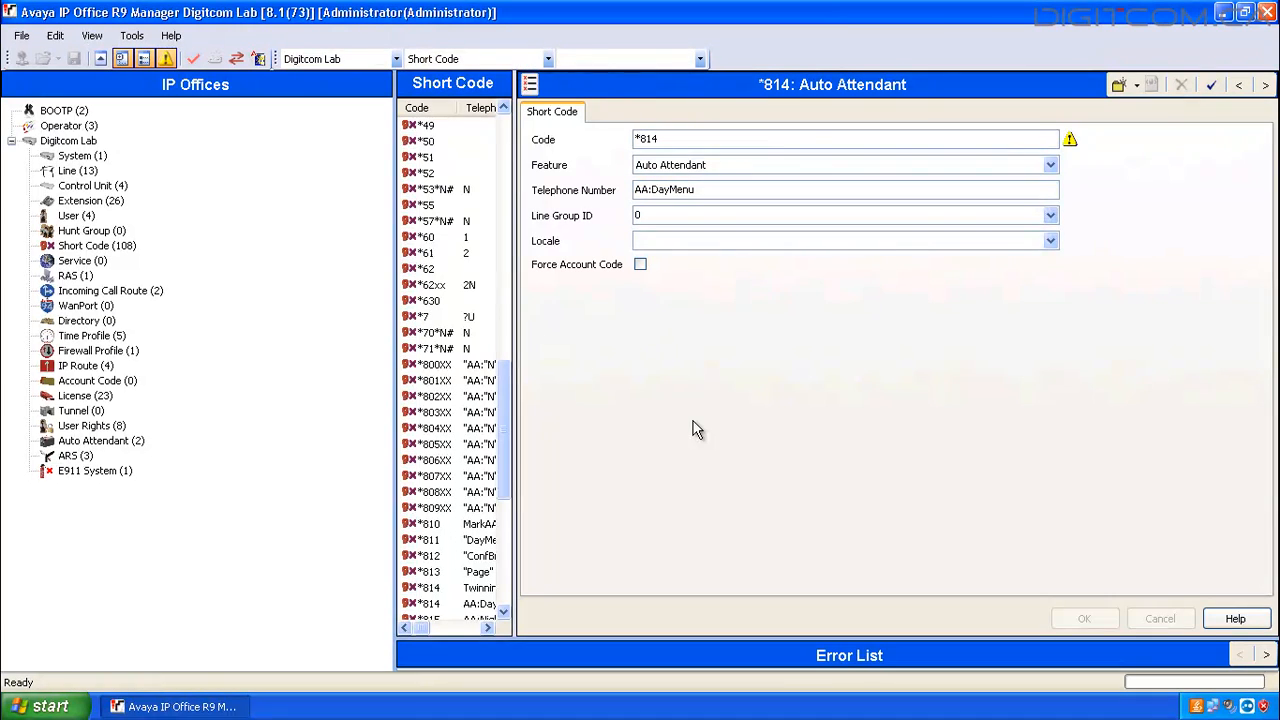
# Open the button programming of the user at extension 201, narrowing the IP Offices tree to give the details more room
pyautogui.click(84, 216)
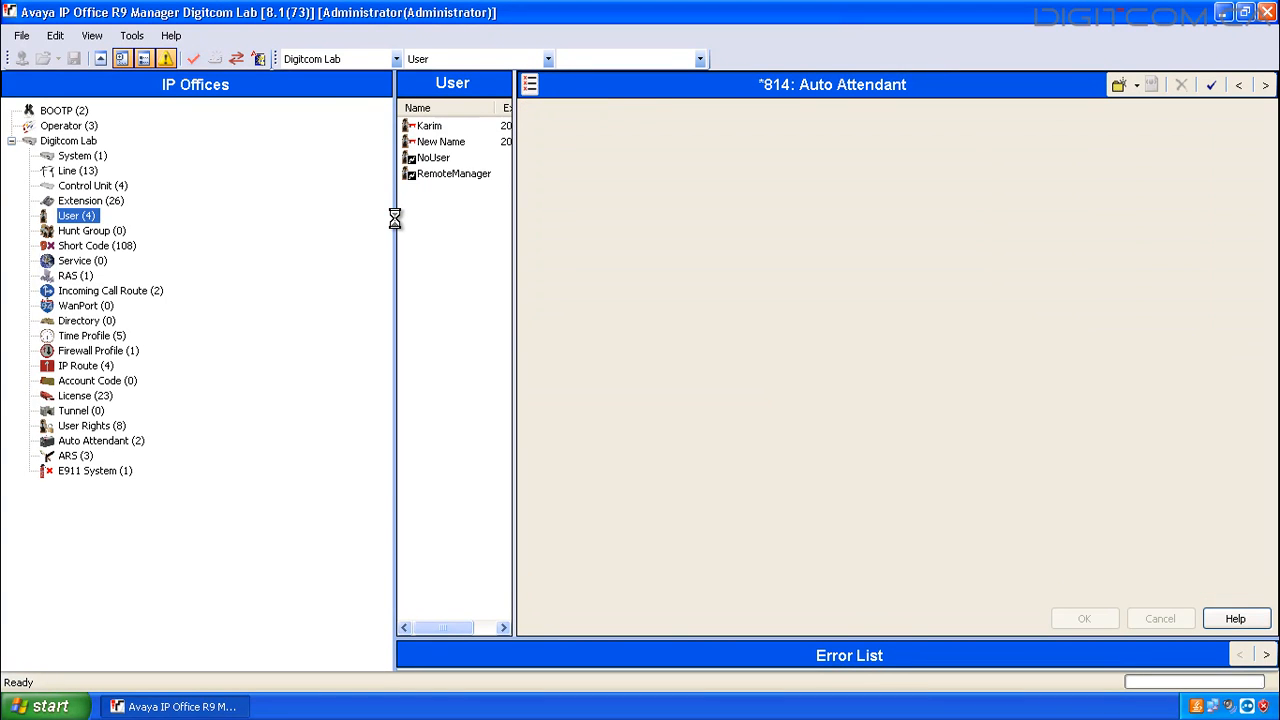
pyautogui.moveTo(396, 218); pyautogui.dragTo(214, 204)
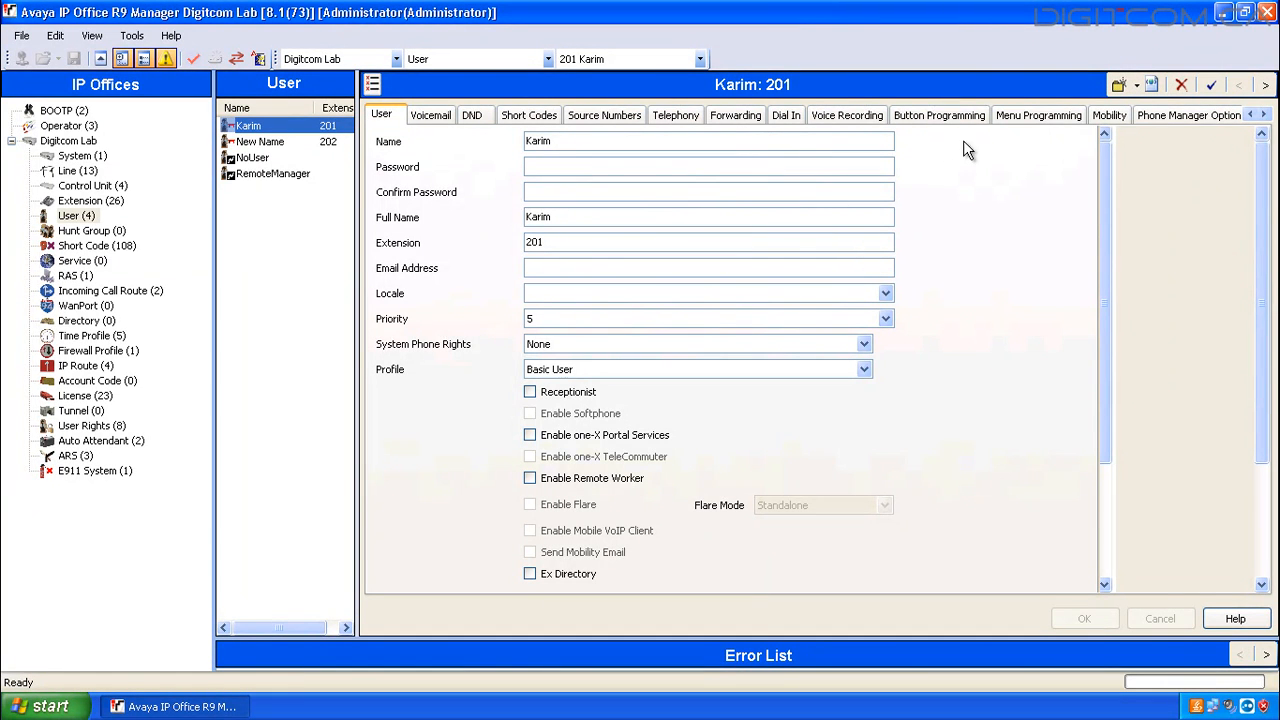
pyautogui.click(950, 115)
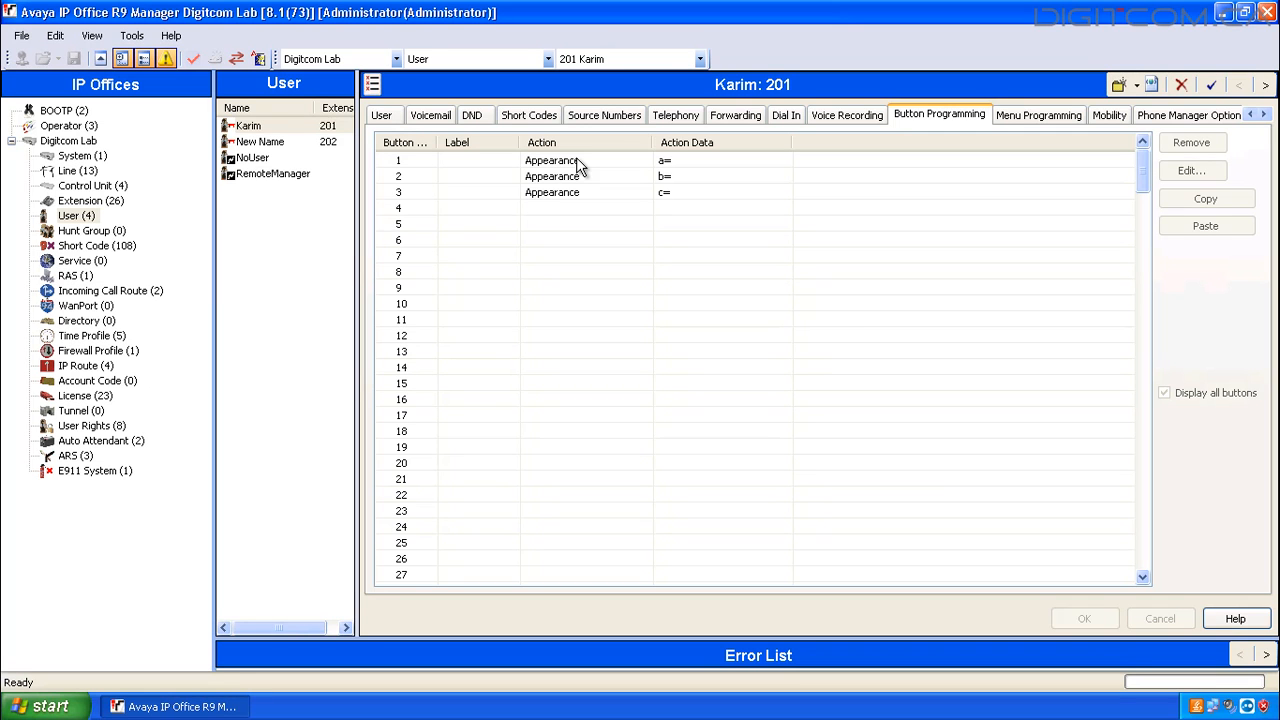
# Label appearance buttons 1, 2 and 3 as "Intercom"
pyautogui.doubleClick(568, 162)
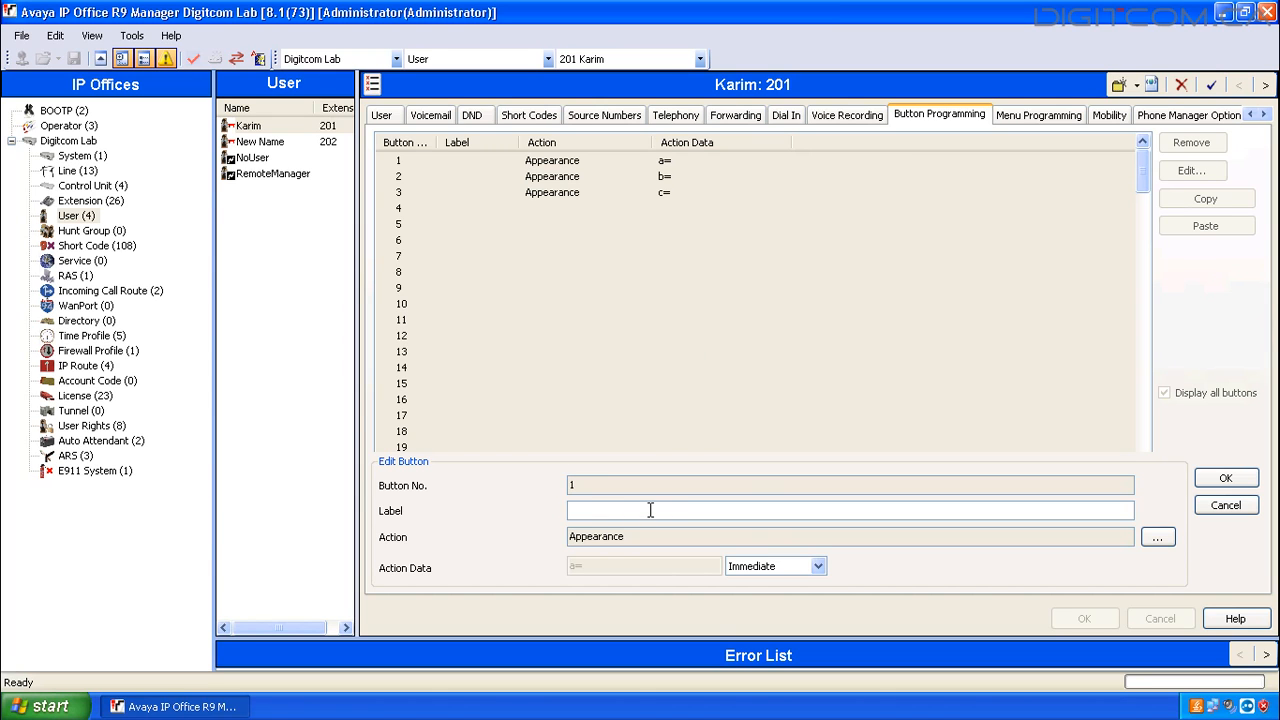
pyautogui.write('Intercom')
pyautogui.click(1226, 478)
pyautogui.click(591, 184)
pyautogui.doubleClick(589, 184)
pyautogui.write('Intercom')
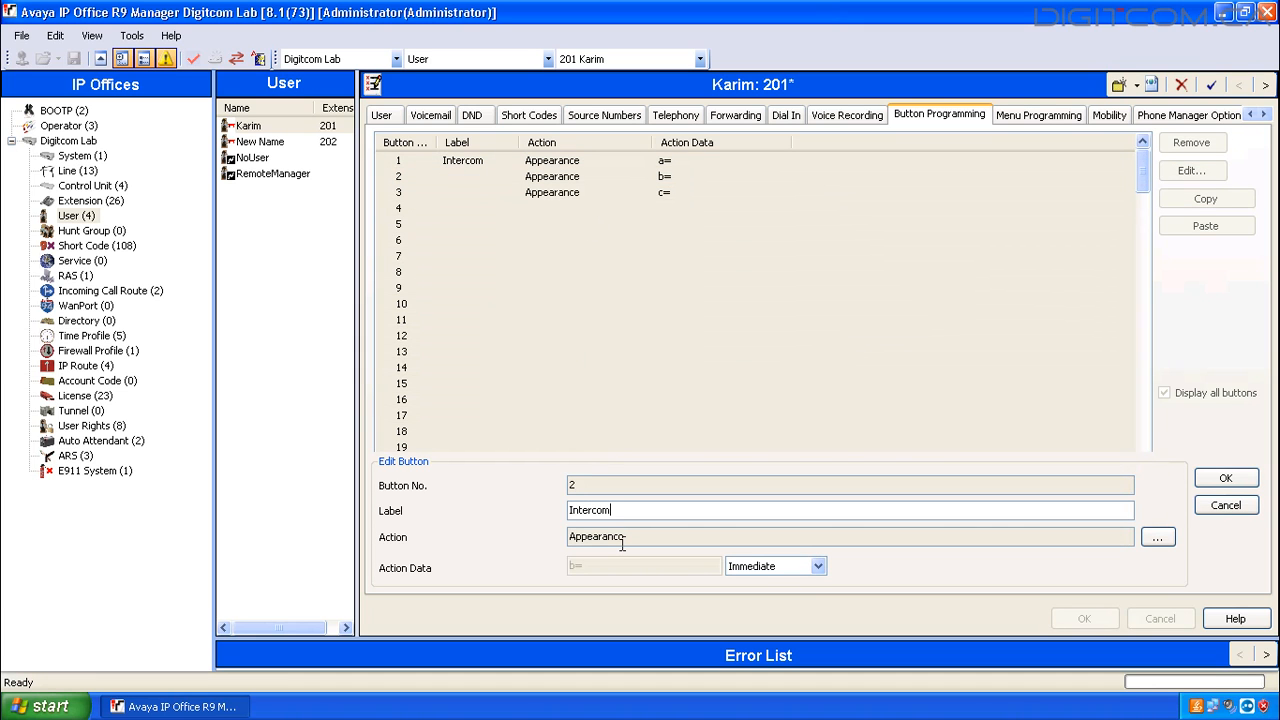
pyautogui.click(1222, 479)
pyautogui.doubleClick(550, 188)
pyautogui.write('Intercom')
pyautogui.click(1224, 478)
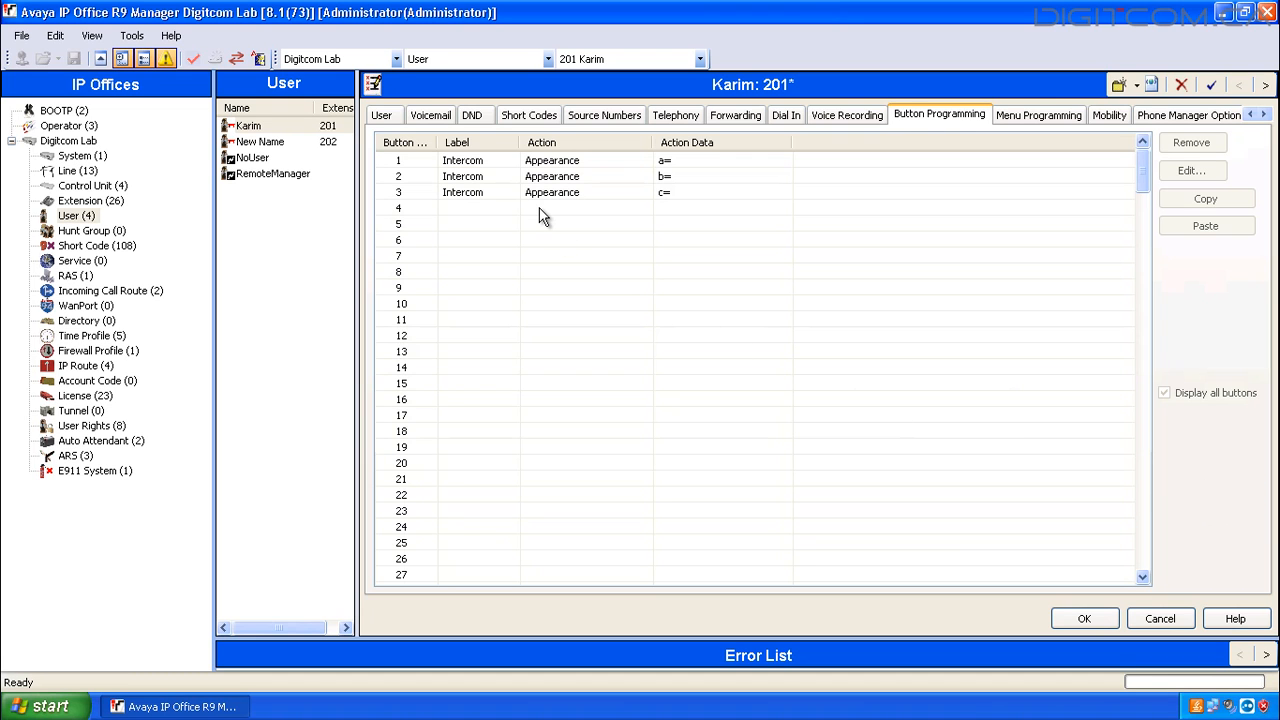
# Program button 4 with the Dial action, the label "Emergency" and the action data 9911
pyautogui.doubleClick(539, 208)
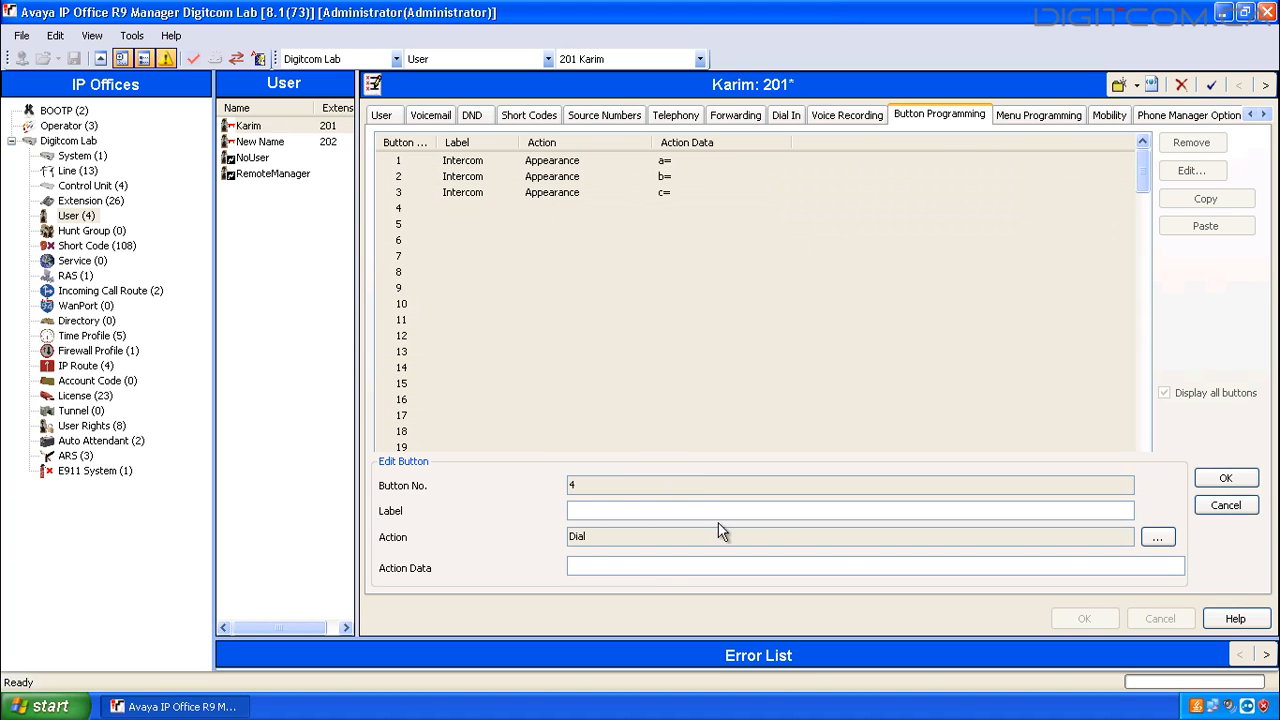
pyautogui.click(1157, 540)
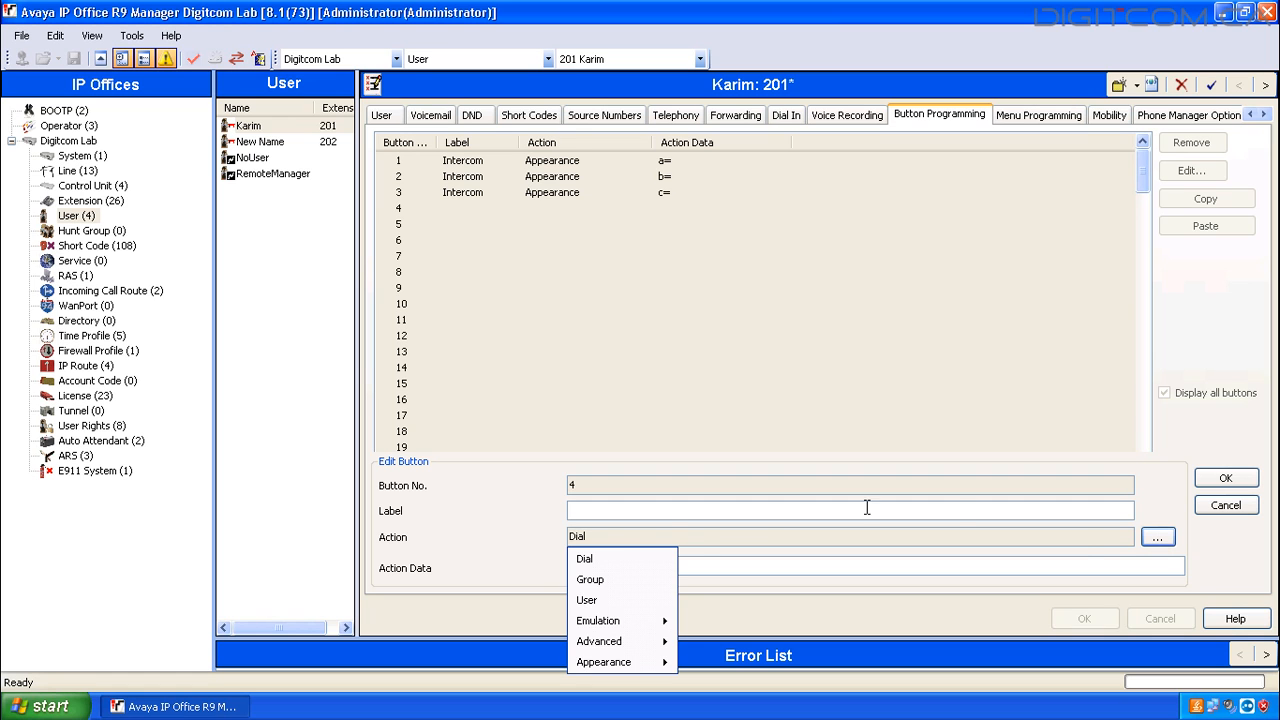
pyautogui.click(612, 559)
pyautogui.click(606, 507)
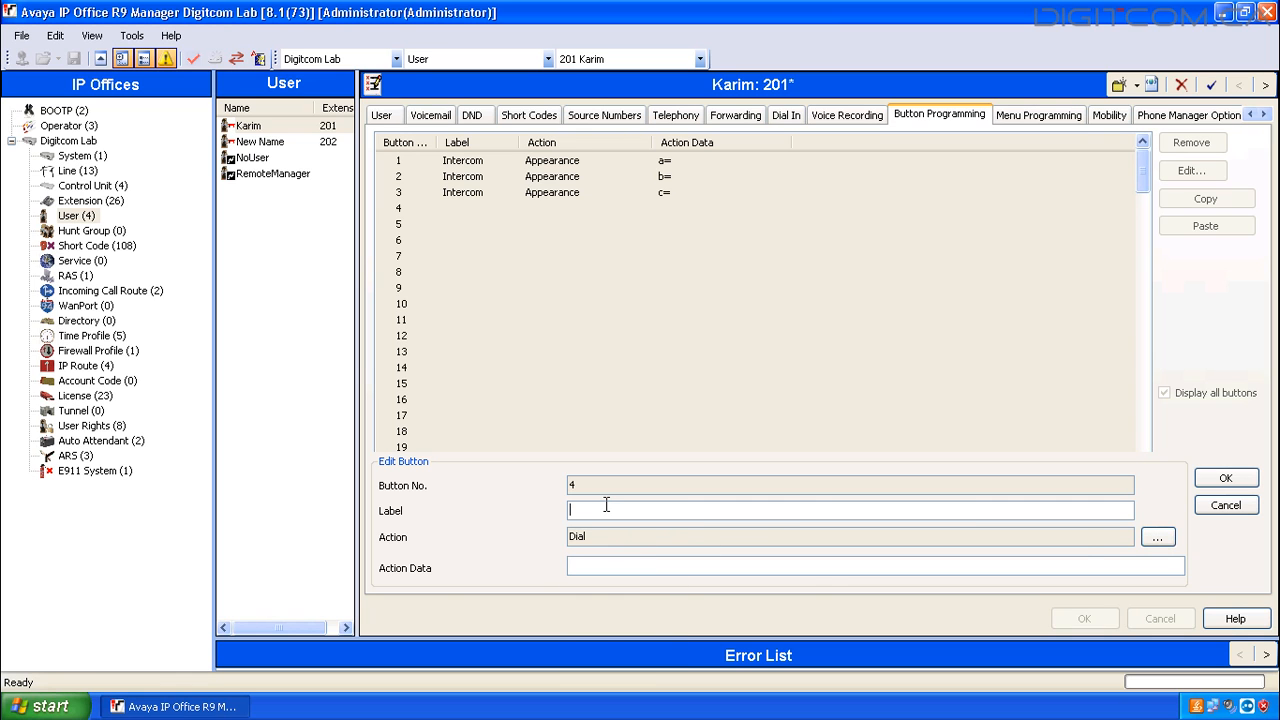
pyautogui.write('Emergency')
pyautogui.click(630, 567)
pyautogui.write('9911')
pyautogui.moveTo(570, 567); pyautogui.dragTo(578, 567)
pyautogui.click(599, 566)
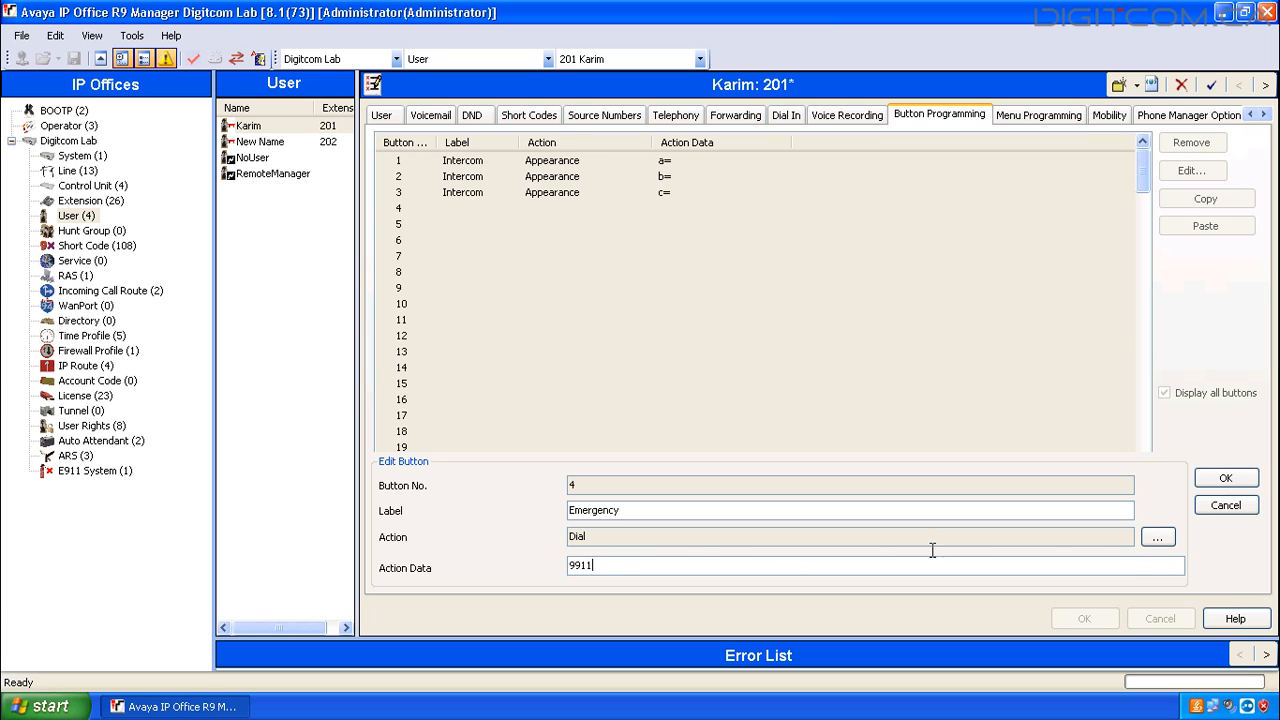
pyautogui.click(1226, 480)
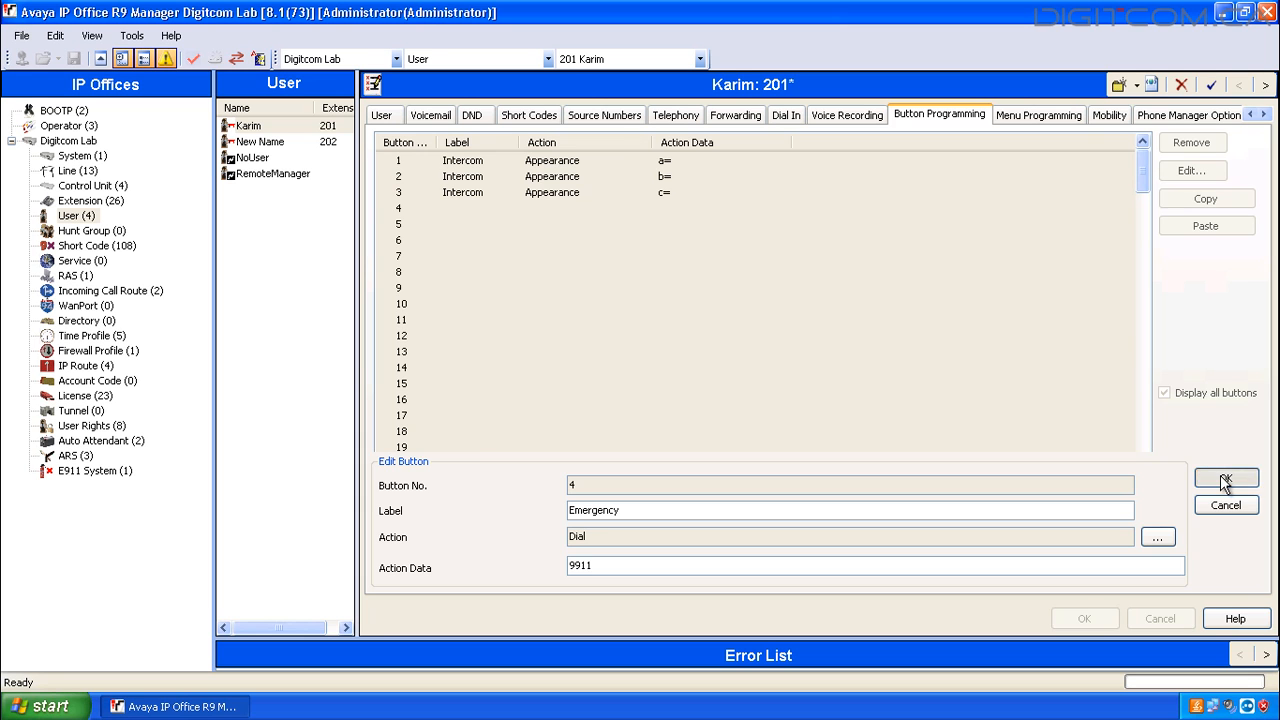
# Program button 5 with the User action, choosing "202 New Name" as its action data
pyautogui.doubleClick(571, 224)
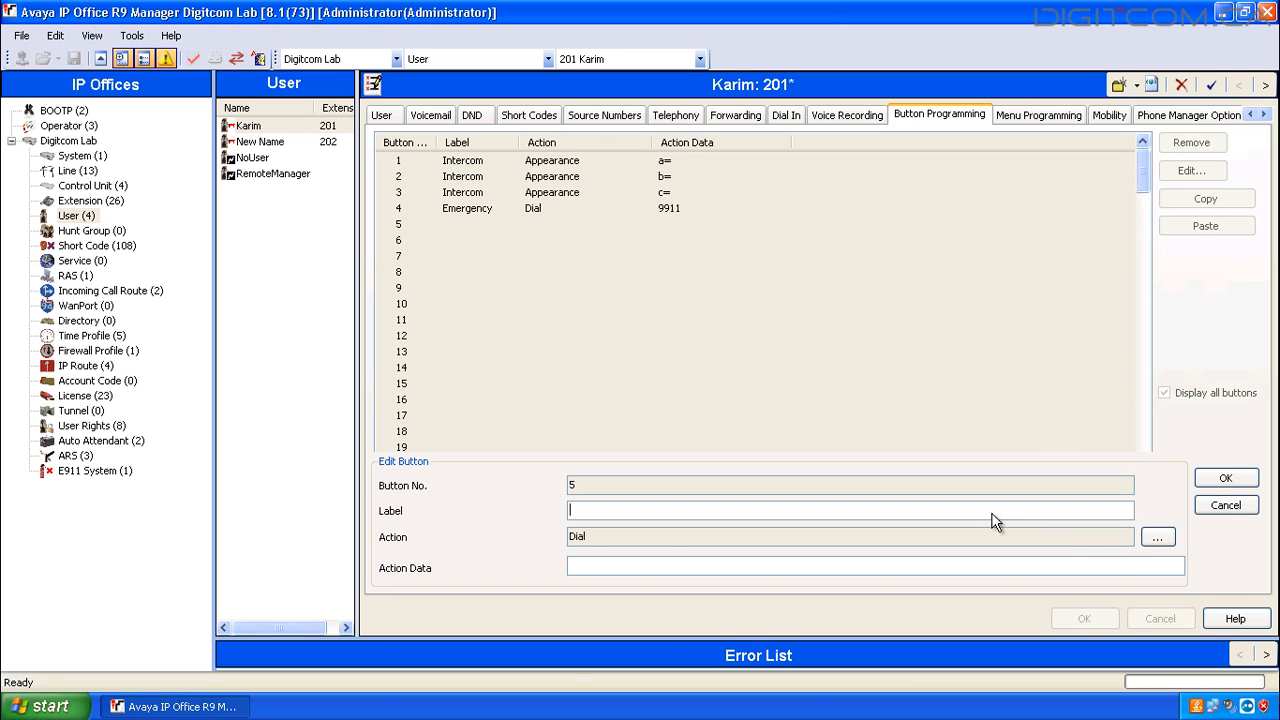
pyautogui.click(1155, 538)
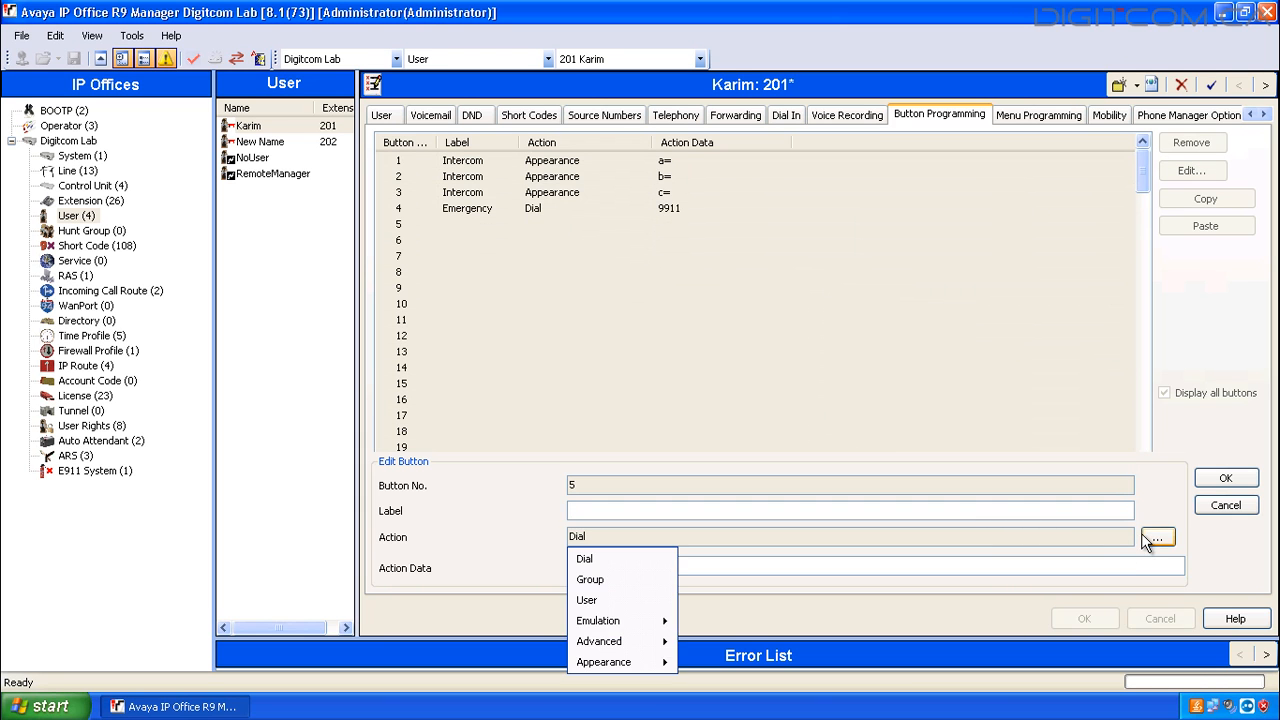
pyautogui.click(588, 600)
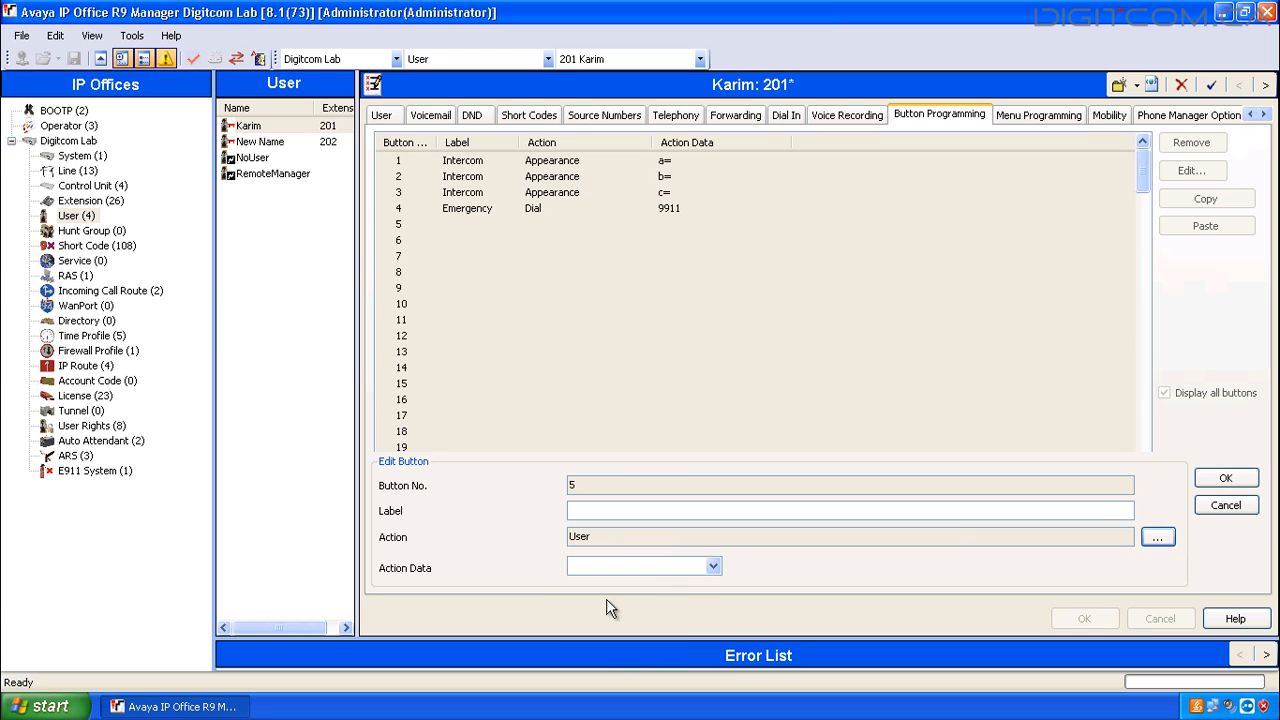
pyautogui.click(714, 567)
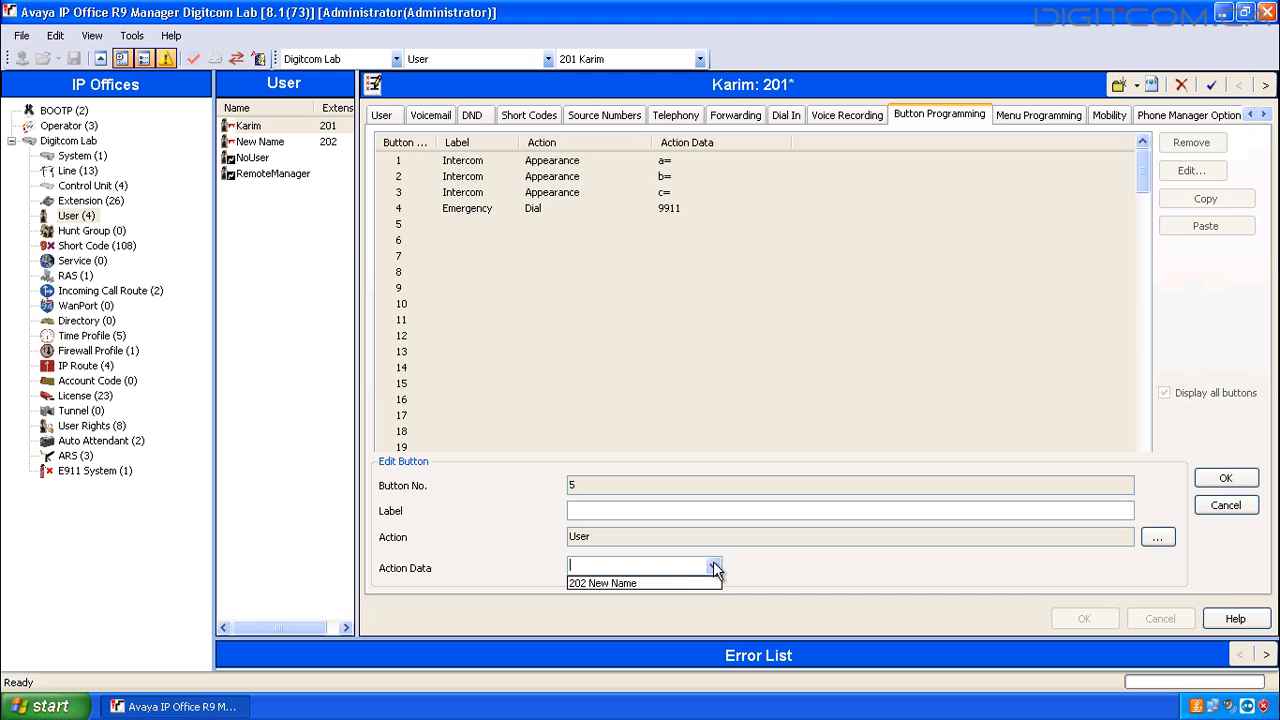
pyautogui.click(629, 581)
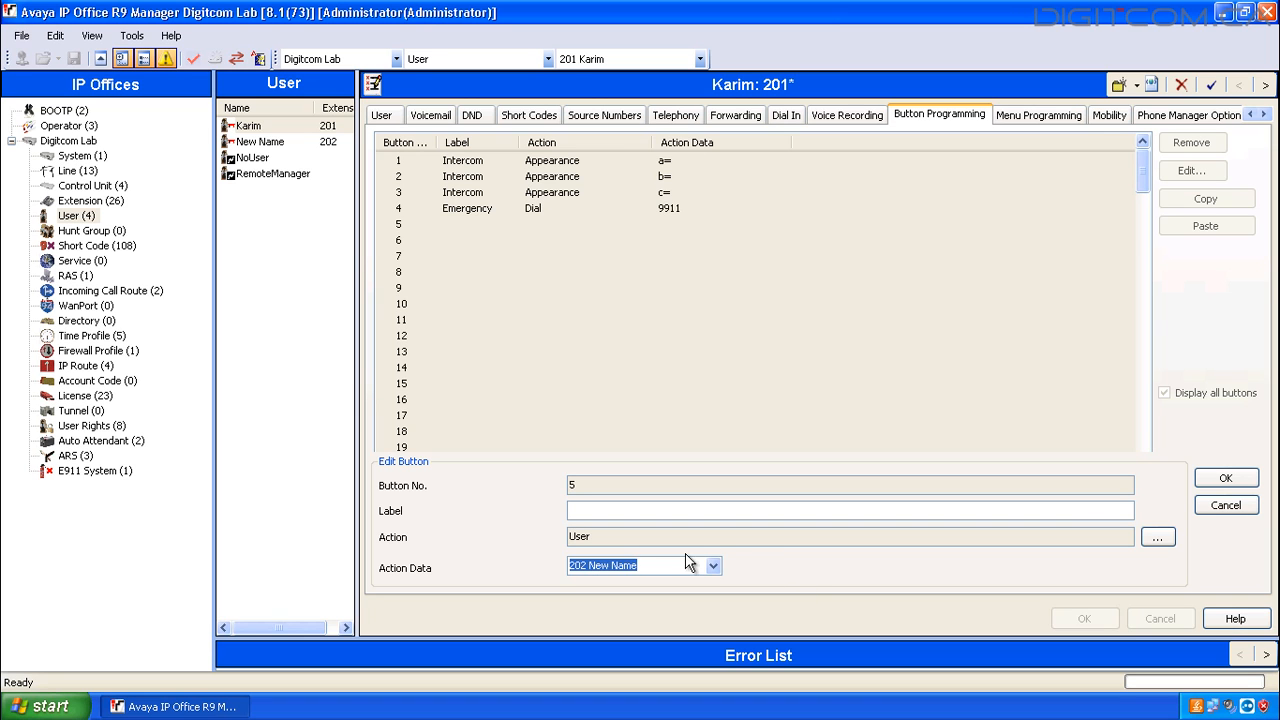
pyautogui.click(1224, 479)
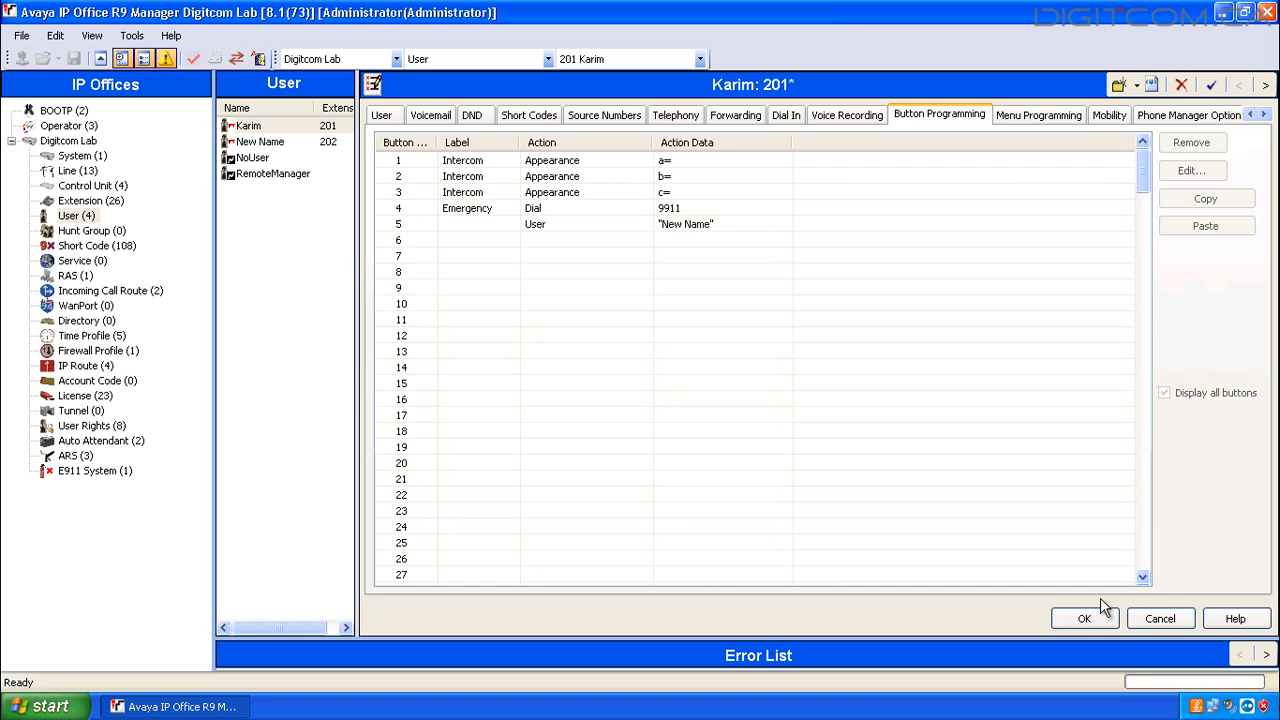
# Program button 6 with the Twinning emulation action and the label "Twinning", and apply the user's button changes
pyautogui.doubleClick(674, 240)
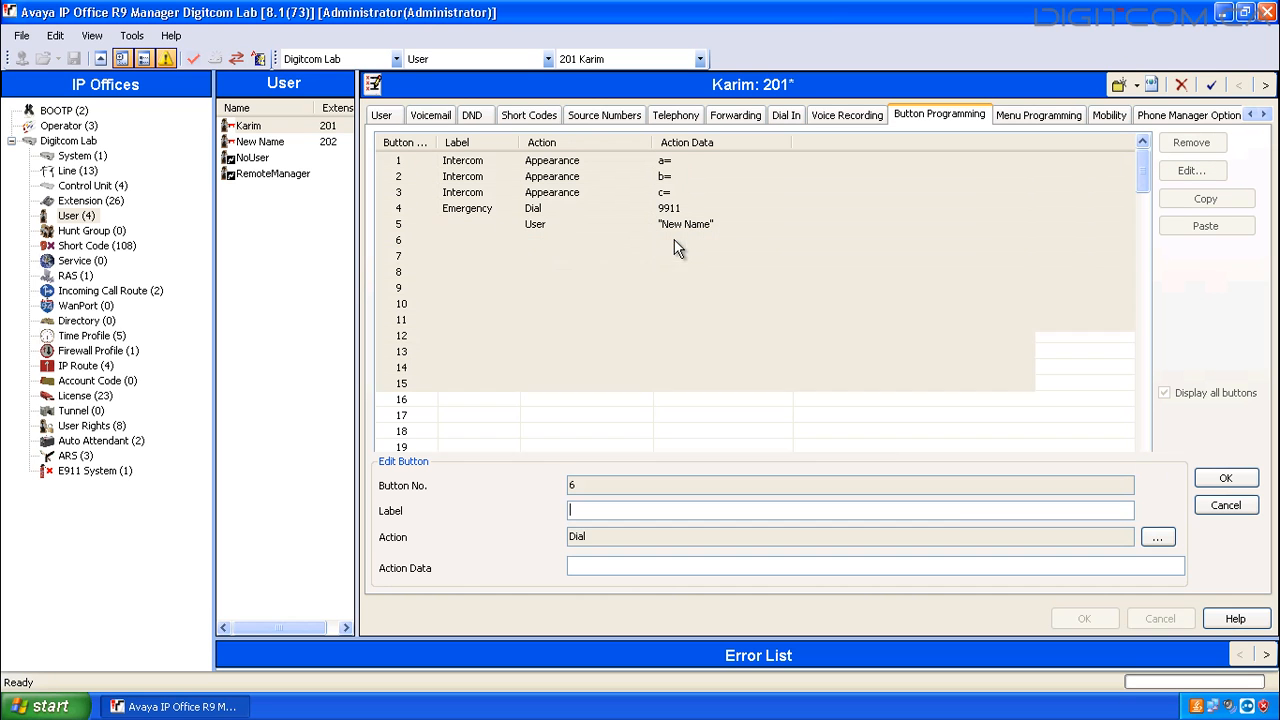
pyautogui.click(1157, 537)
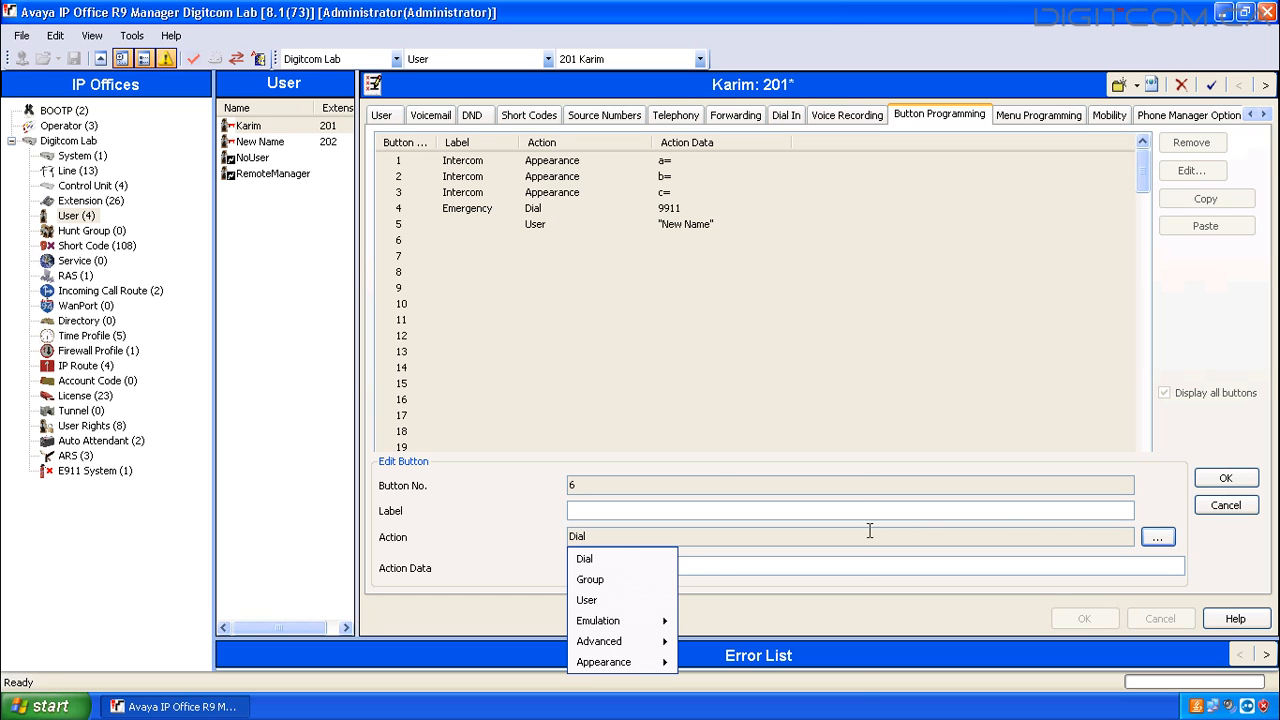
pyautogui.moveTo(628, 626)
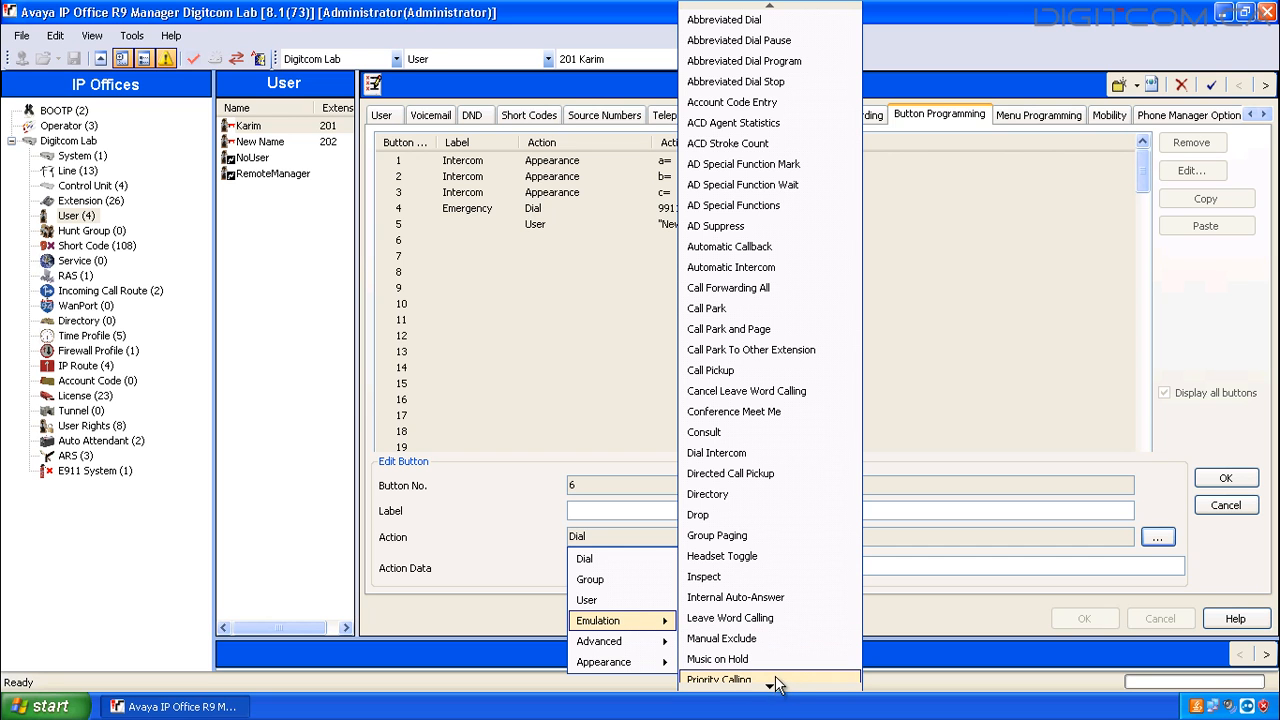
pyautogui.moveTo(773, 690)
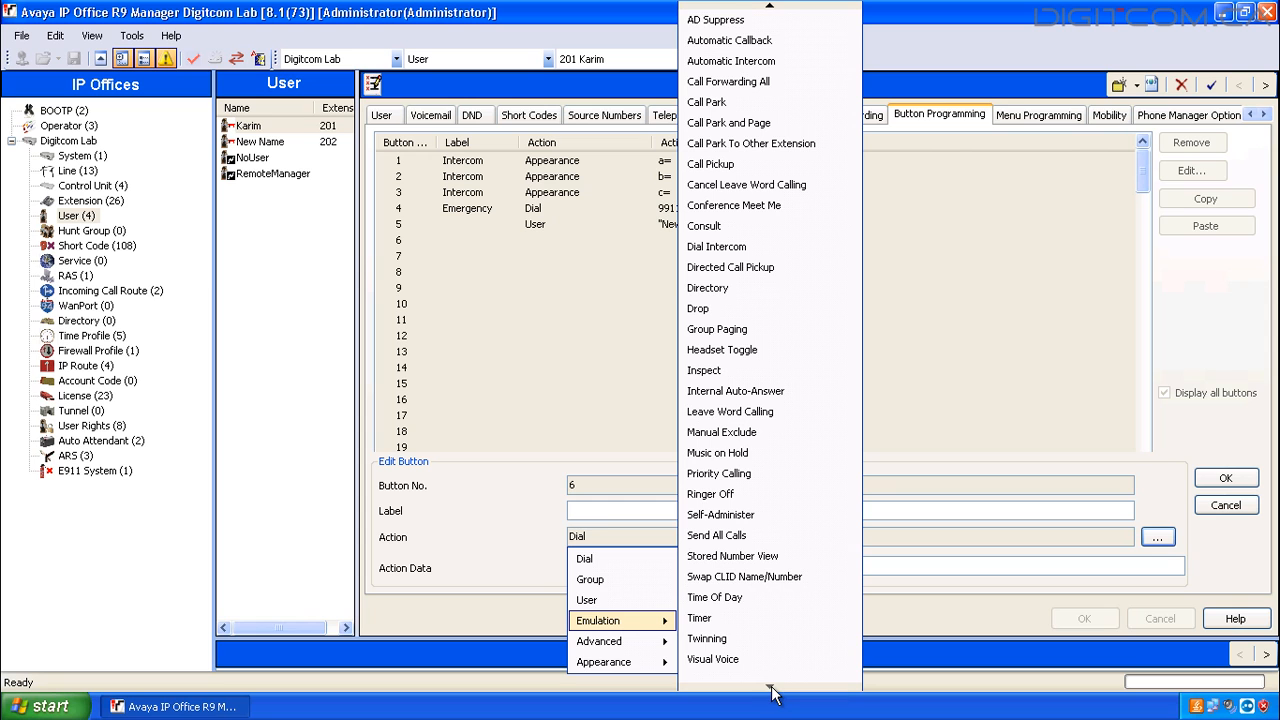
pyautogui.click(720, 650)
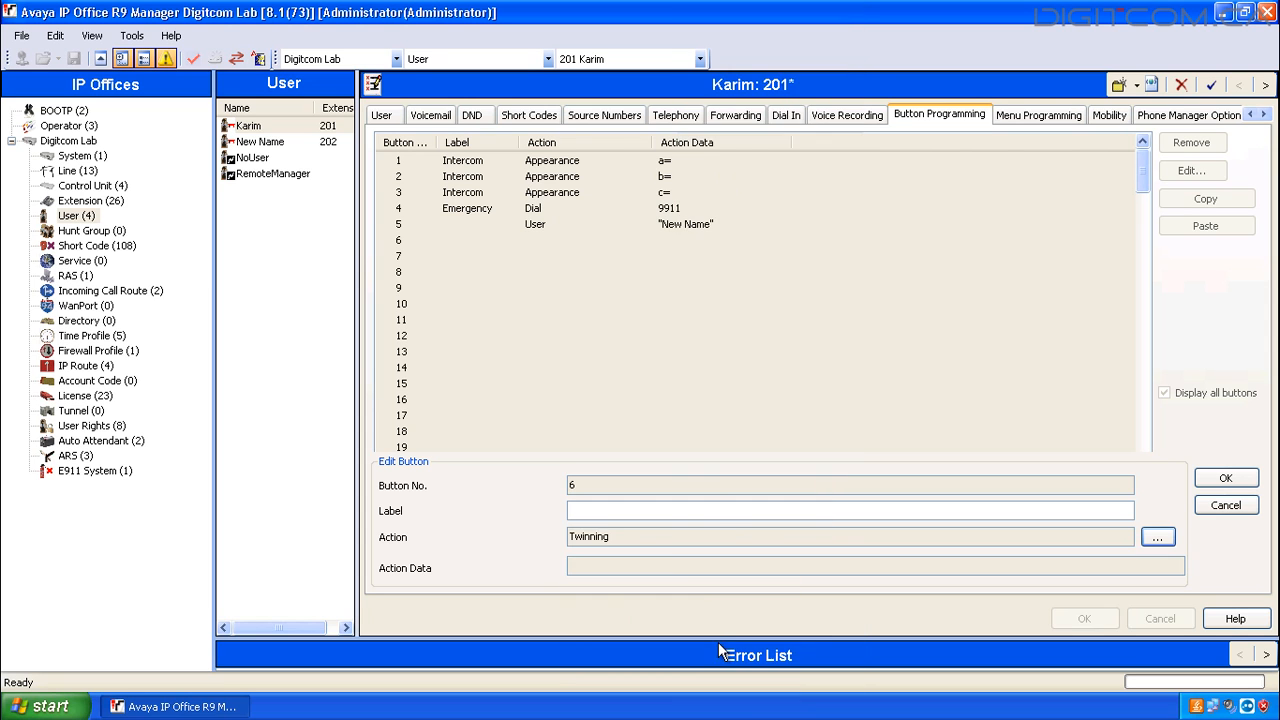
pyautogui.click(630, 512)
pyautogui.write('Twinning')
pyautogui.click(1222, 480)
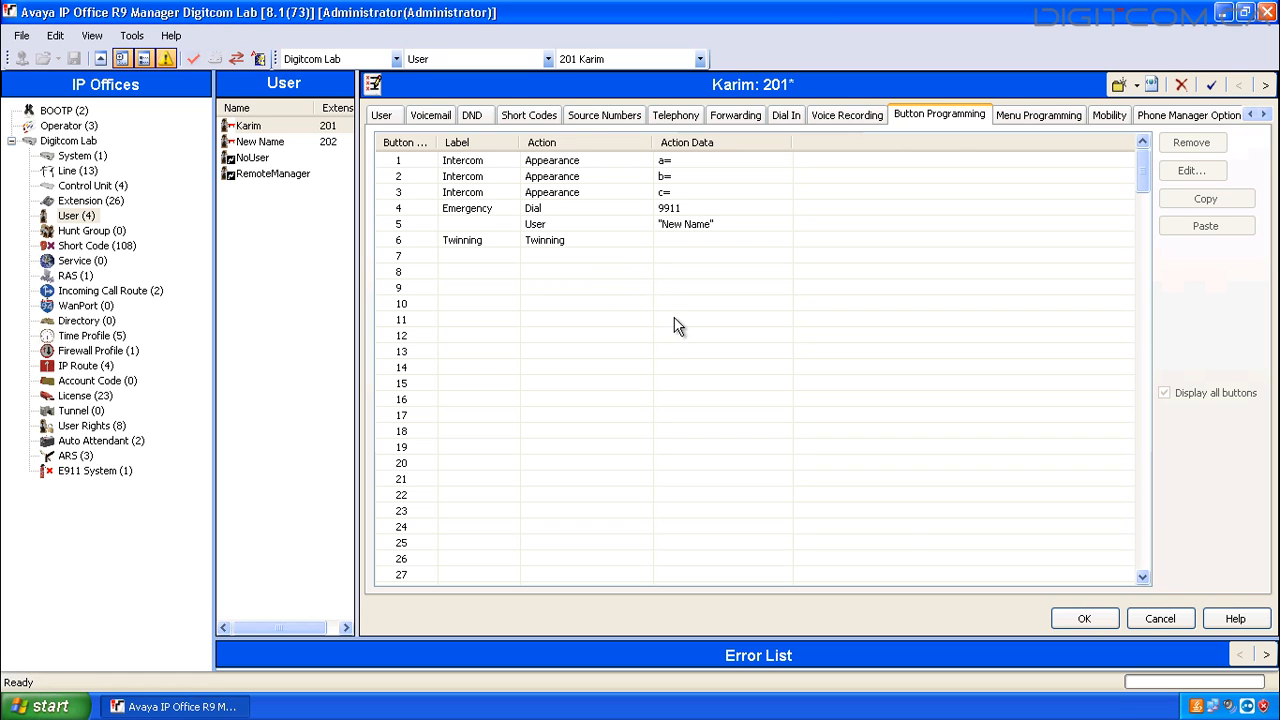
pyautogui.click(1080, 618)
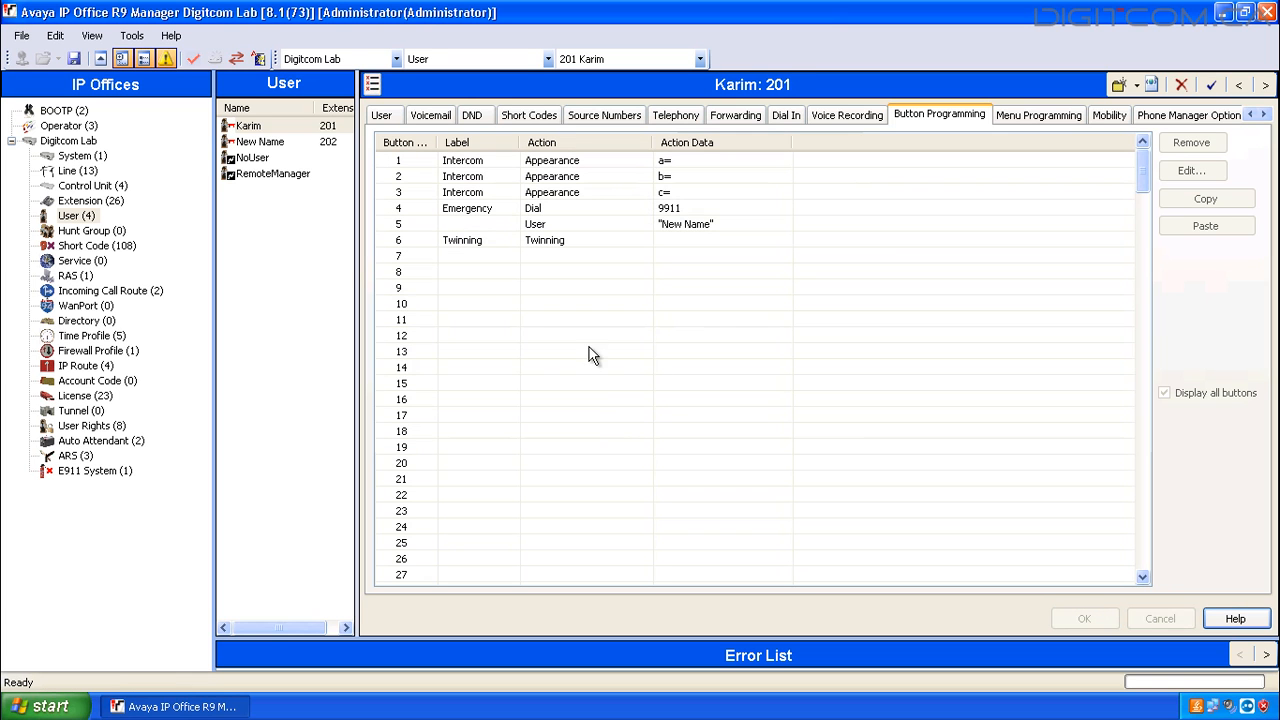
# Save the Digitcom Lab configuration in Merge mode, authorising it with the service user password, and close the Manager
pyautogui.click(72, 56)
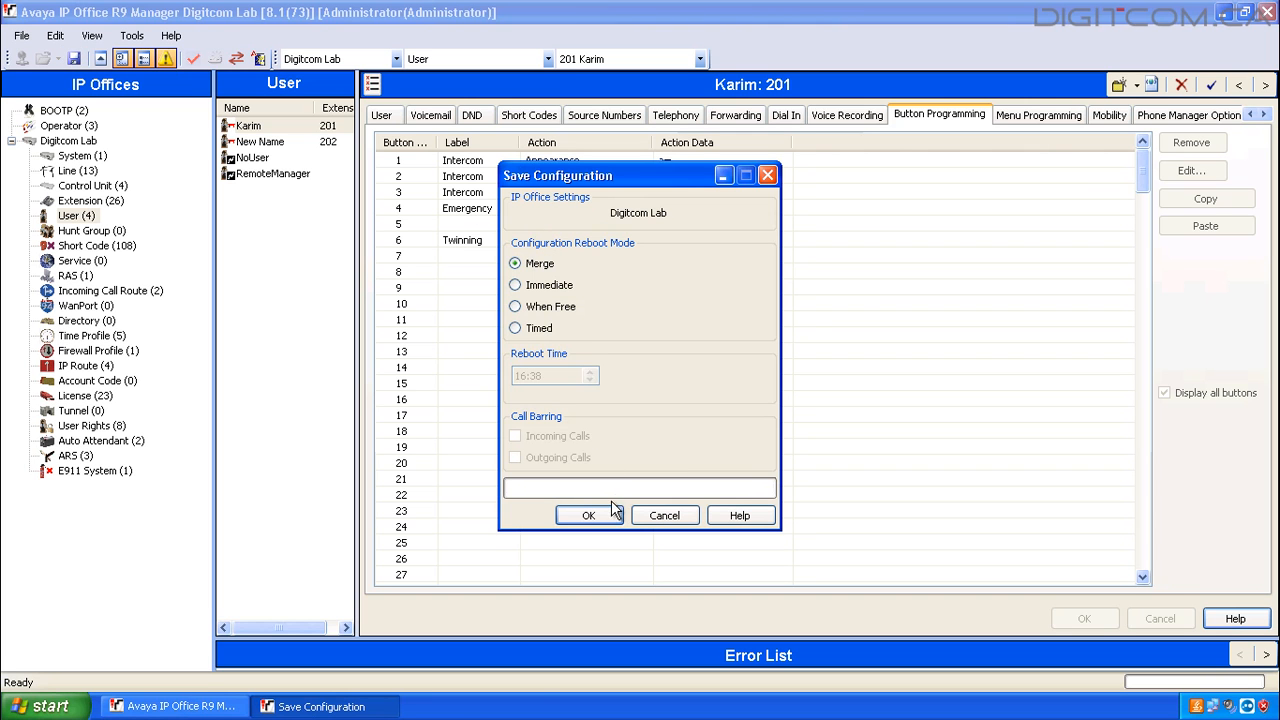
pyautogui.click(612, 517)
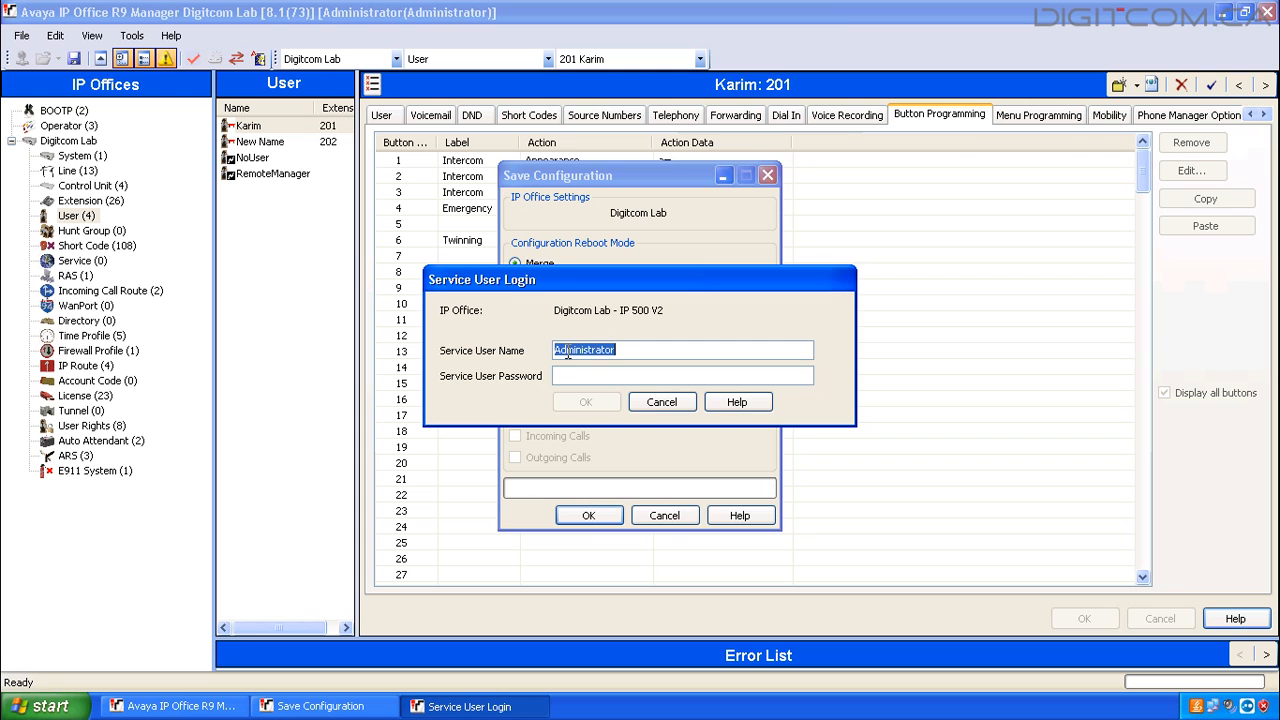
pyautogui.rightClick(567, 352)
pyautogui.click(600, 401)
pyautogui.rightClick(586, 375)
pyautogui.click(602, 440)
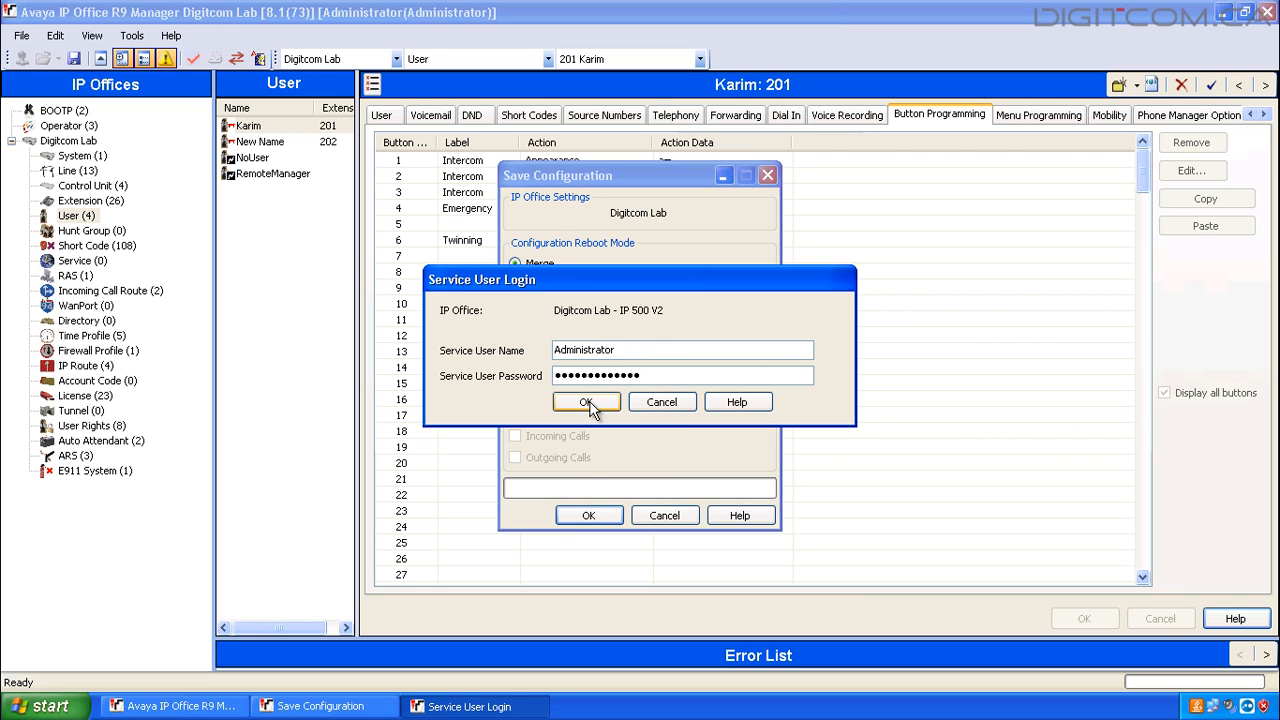
pyautogui.click(587, 402)
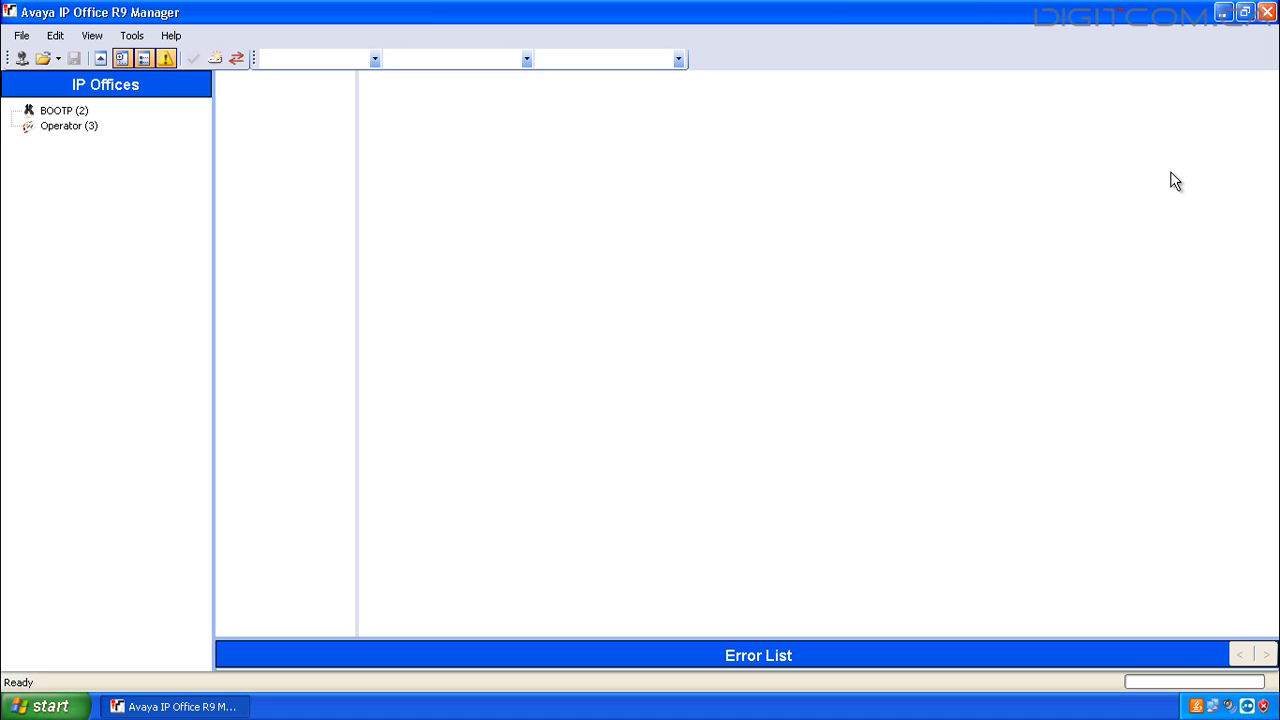
pyautogui.click(1265, 13)
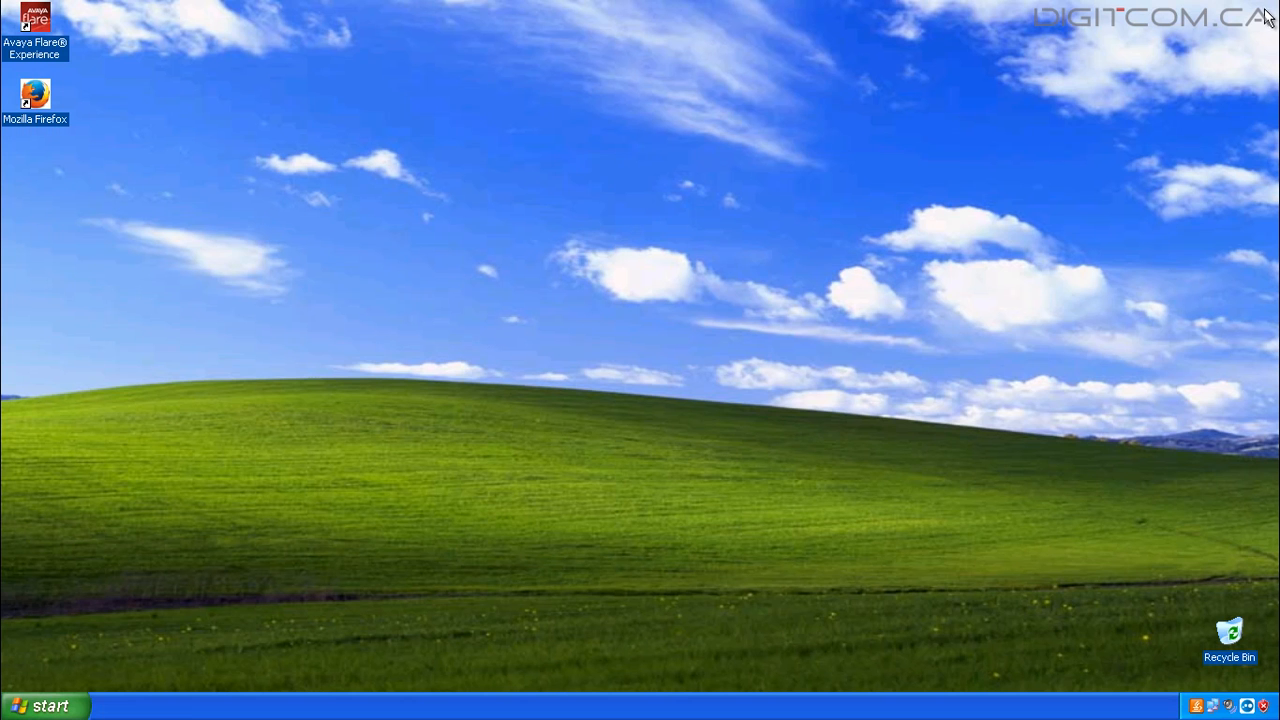